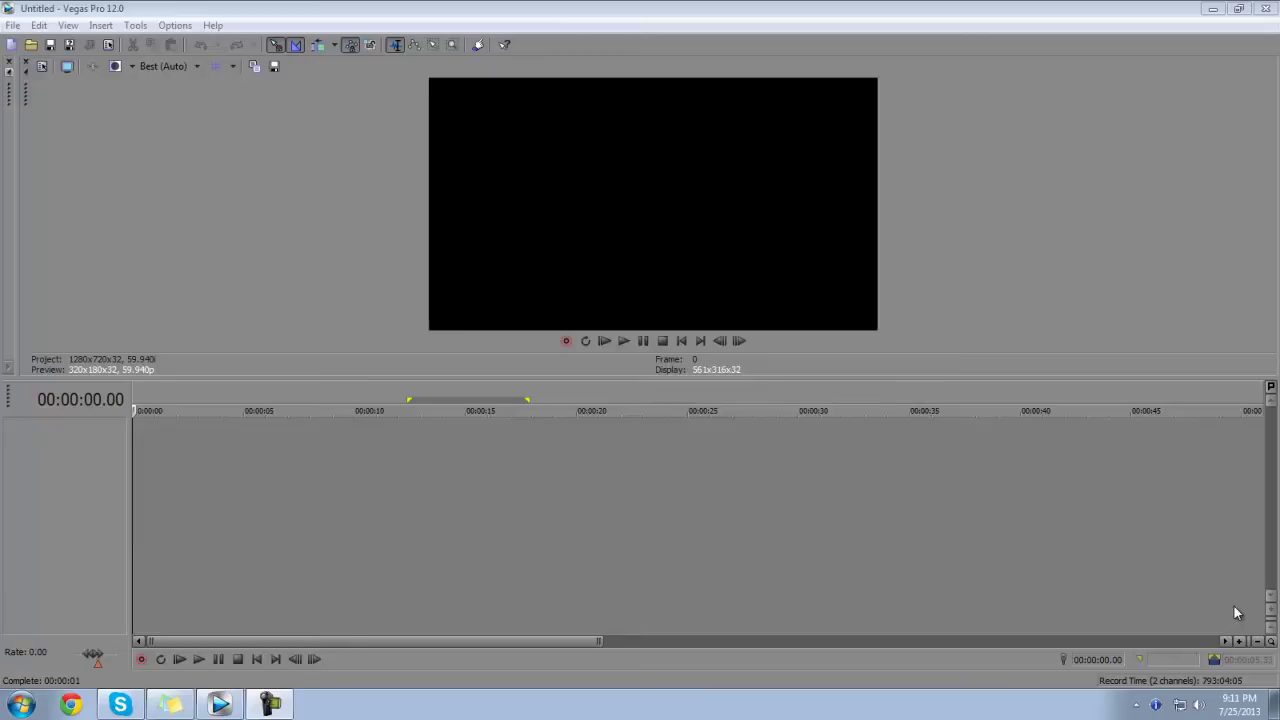
# - Import the 4 Man Feed Balista On Raid clip and stretch its event to loop past one minute
pyautogui.click(30, 47)
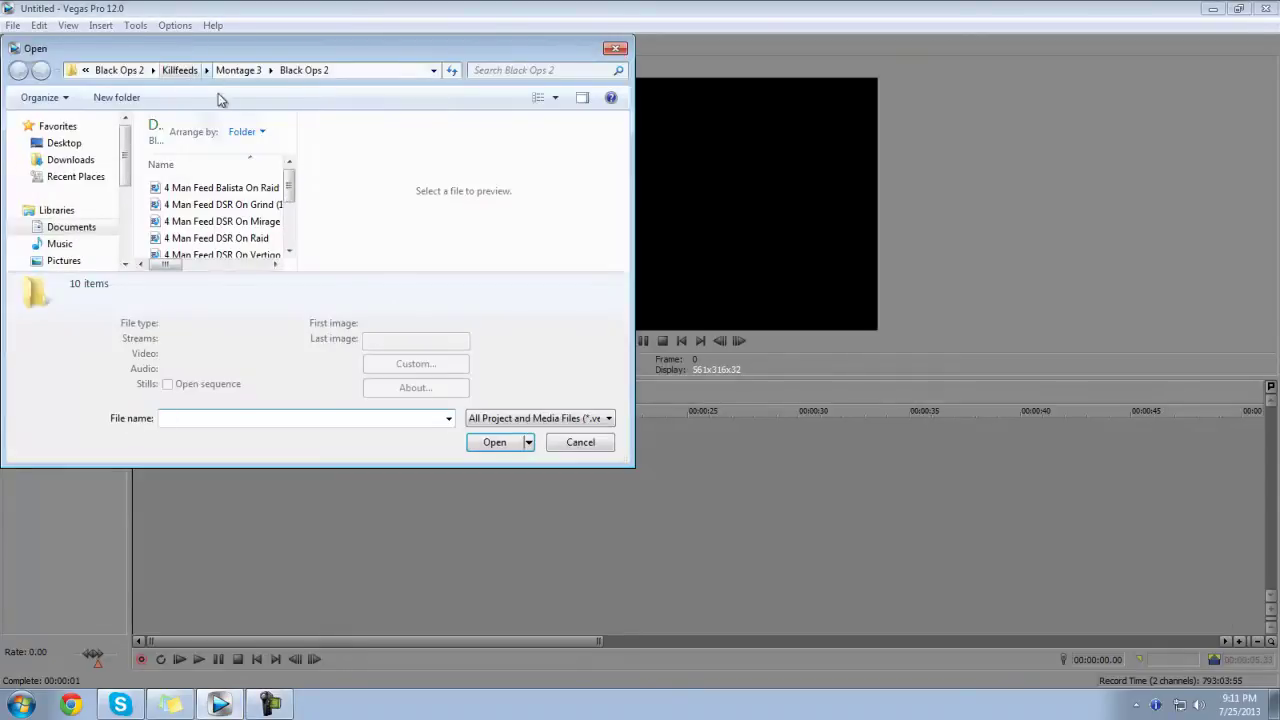
pyautogui.click(262, 188)
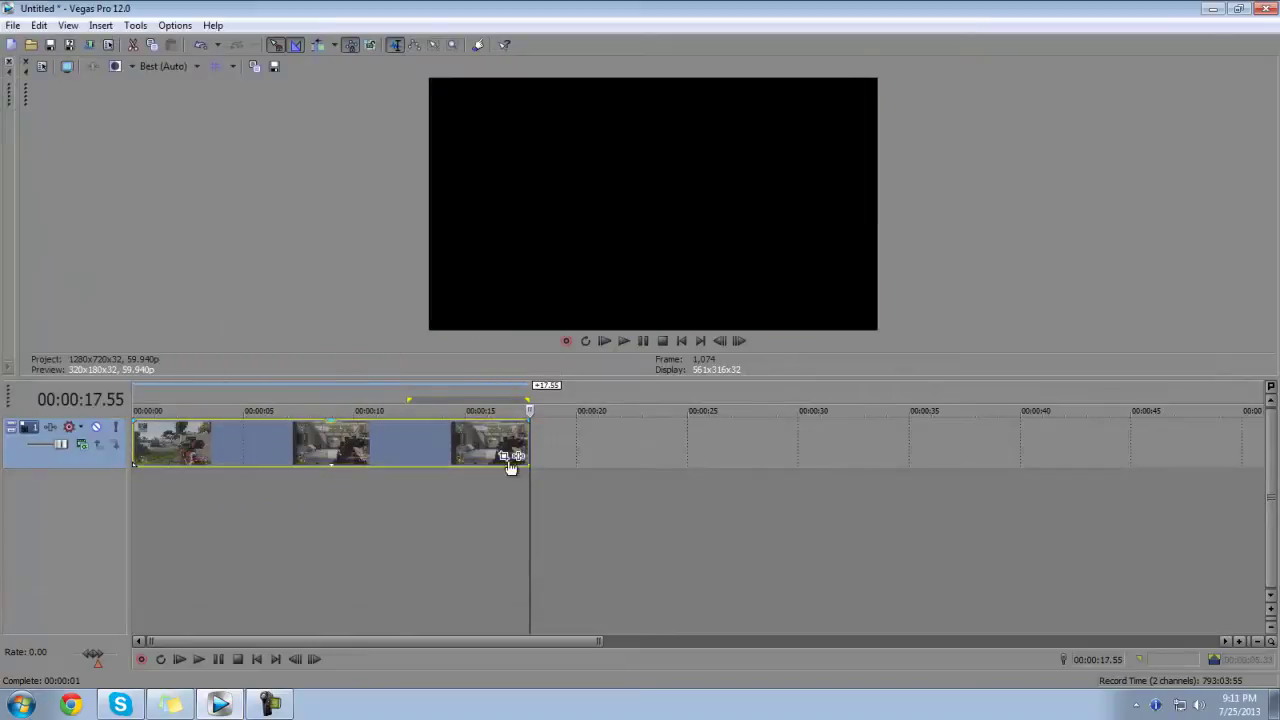
pyautogui.moveTo(528, 447); pyautogui.dragTo(1065, 453)
pyautogui.click(584, 563)
# - Check the event's 0.250 playback rate in Properties, cancel without changes, then delete the looped clip
pyautogui.rightClick(650, 444)
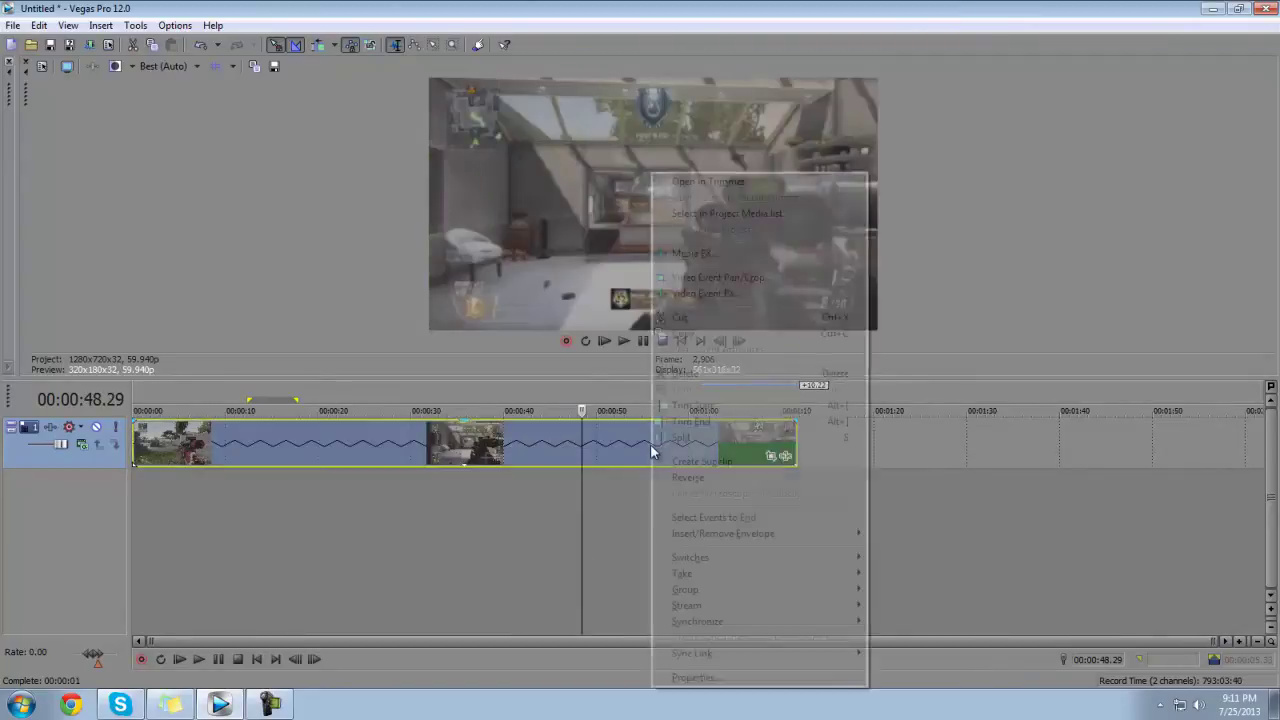
pyautogui.click(675, 677)
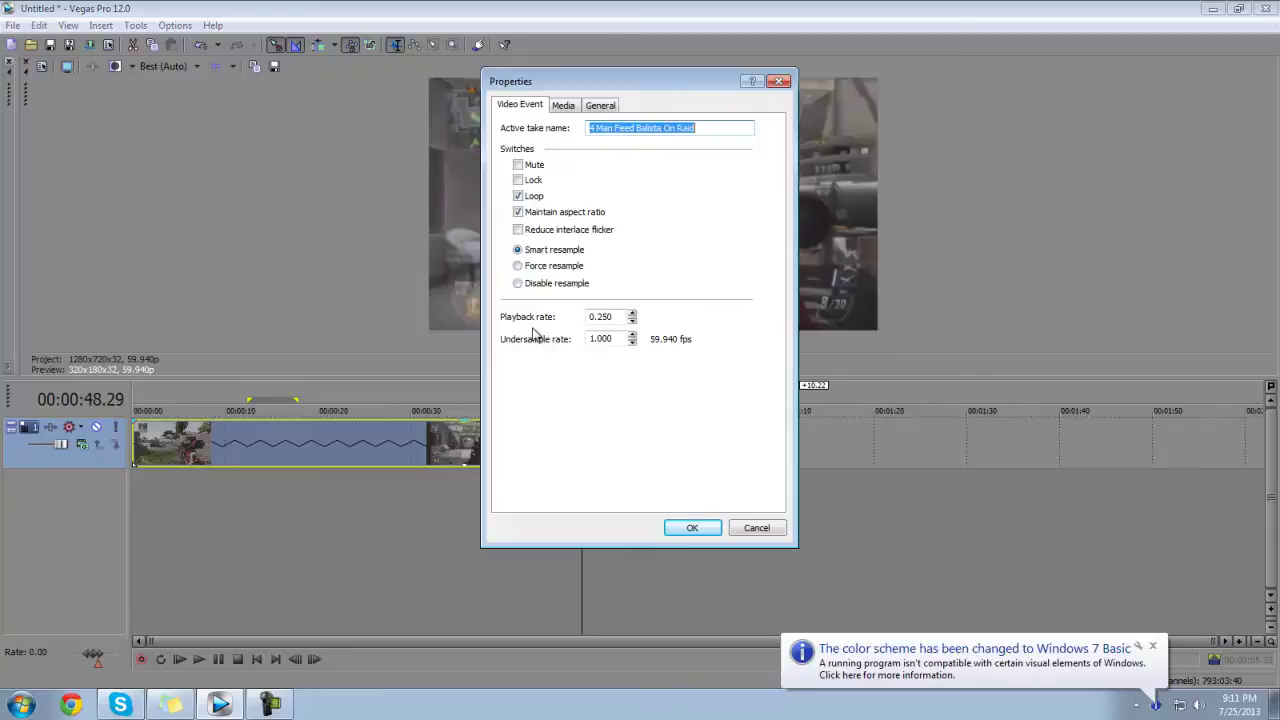
pyautogui.click(616, 317)
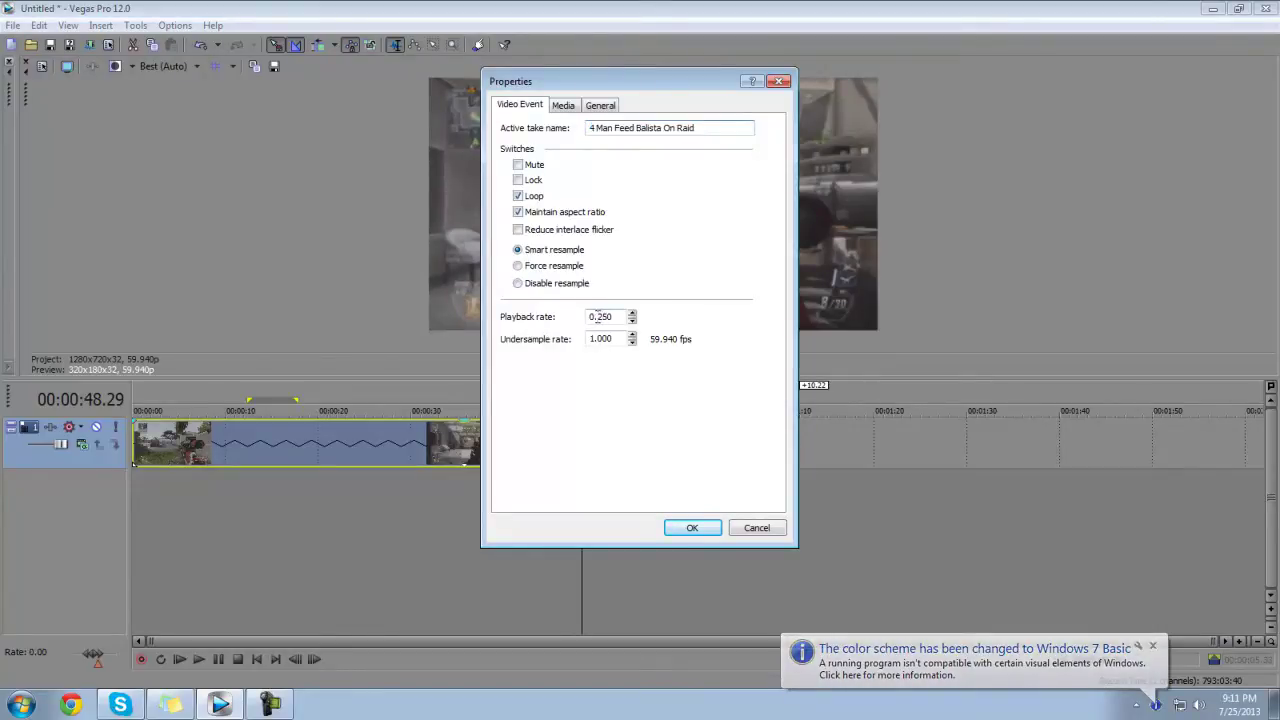
pyautogui.moveTo(663, 73); pyautogui.dragTo(1089, 48)
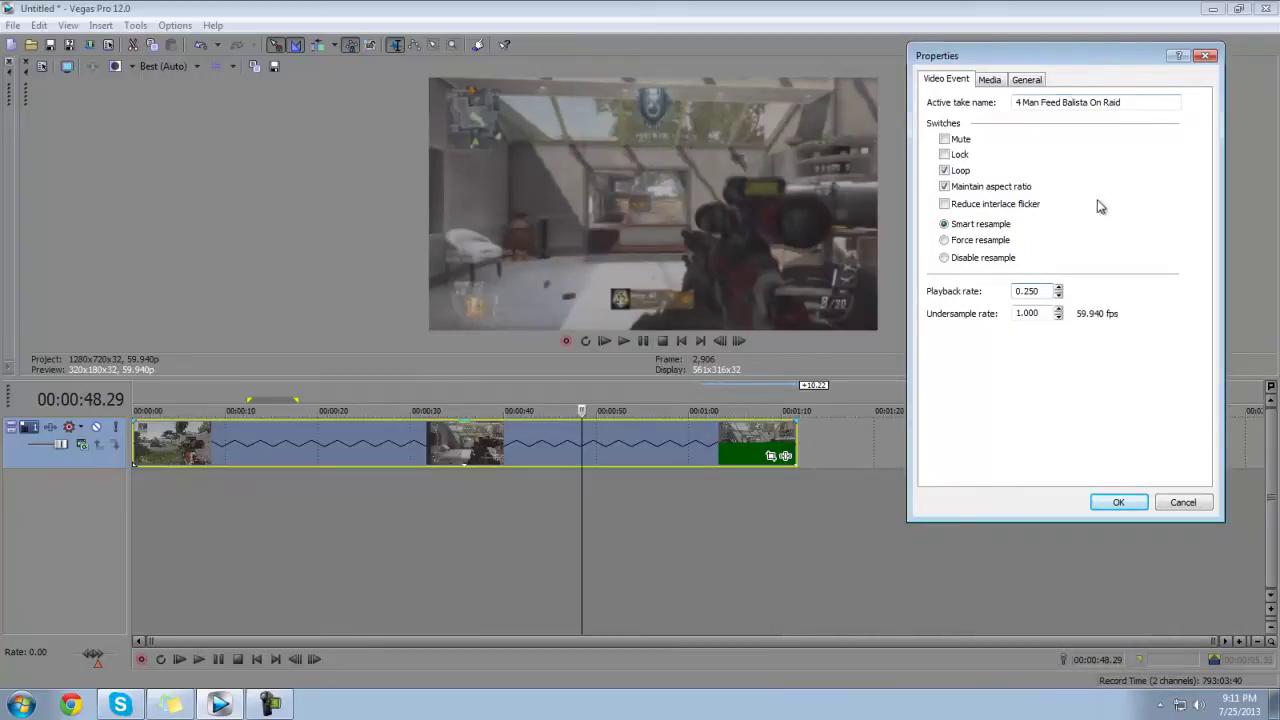
pyautogui.moveTo(1050, 291); pyautogui.dragTo(962, 288)
pyautogui.click(1183, 503)
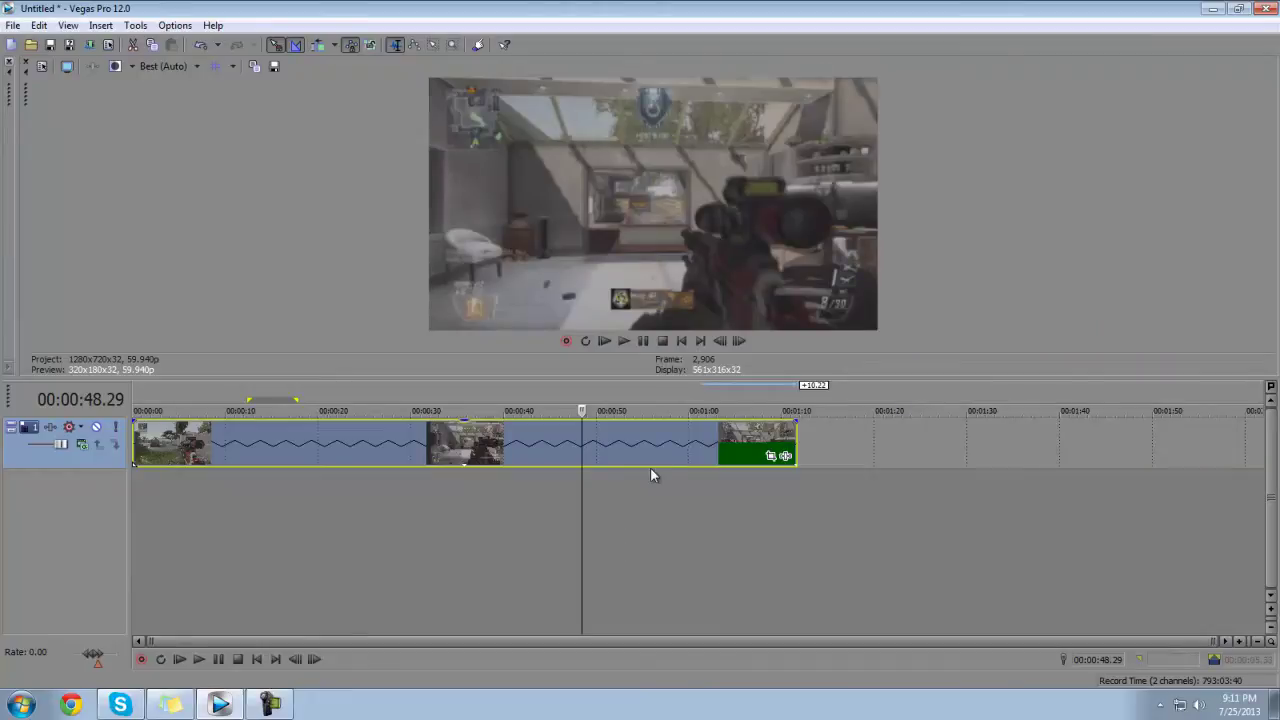
pyautogui.press('Delete')
pyautogui.moveTo(589, 481); pyautogui.dragTo(56, 481)
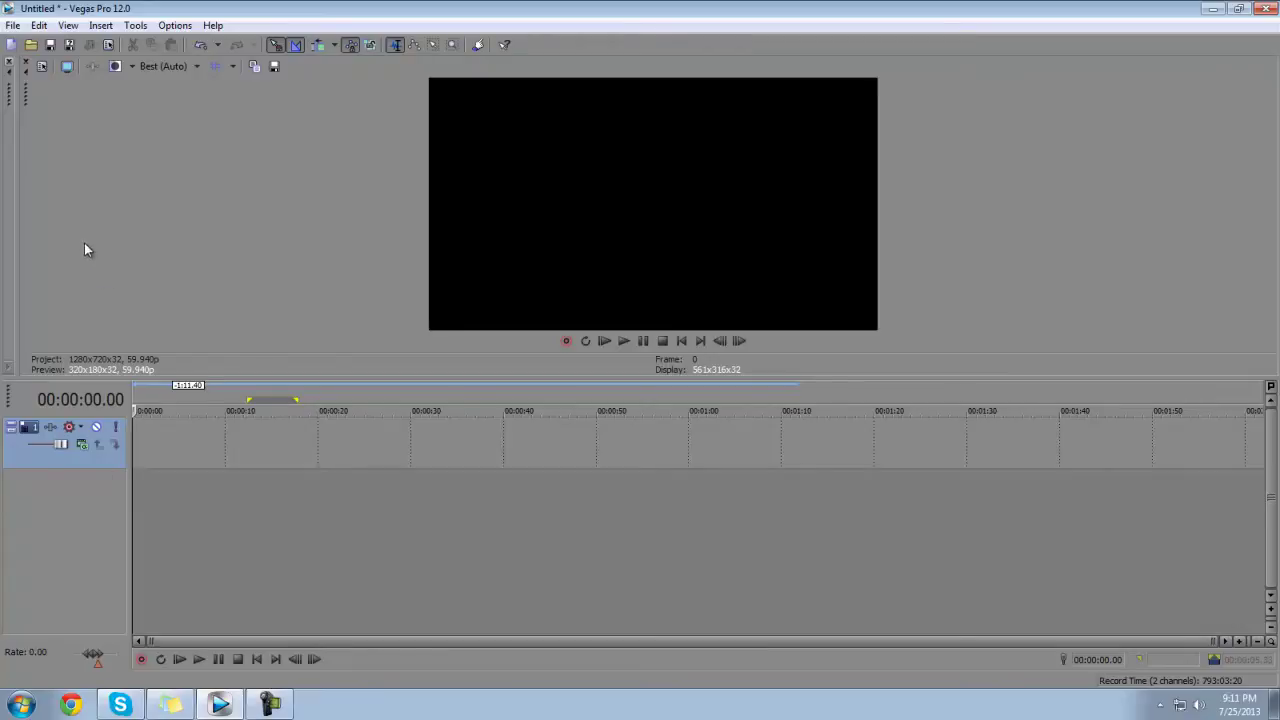
pyautogui.click(46, 74)
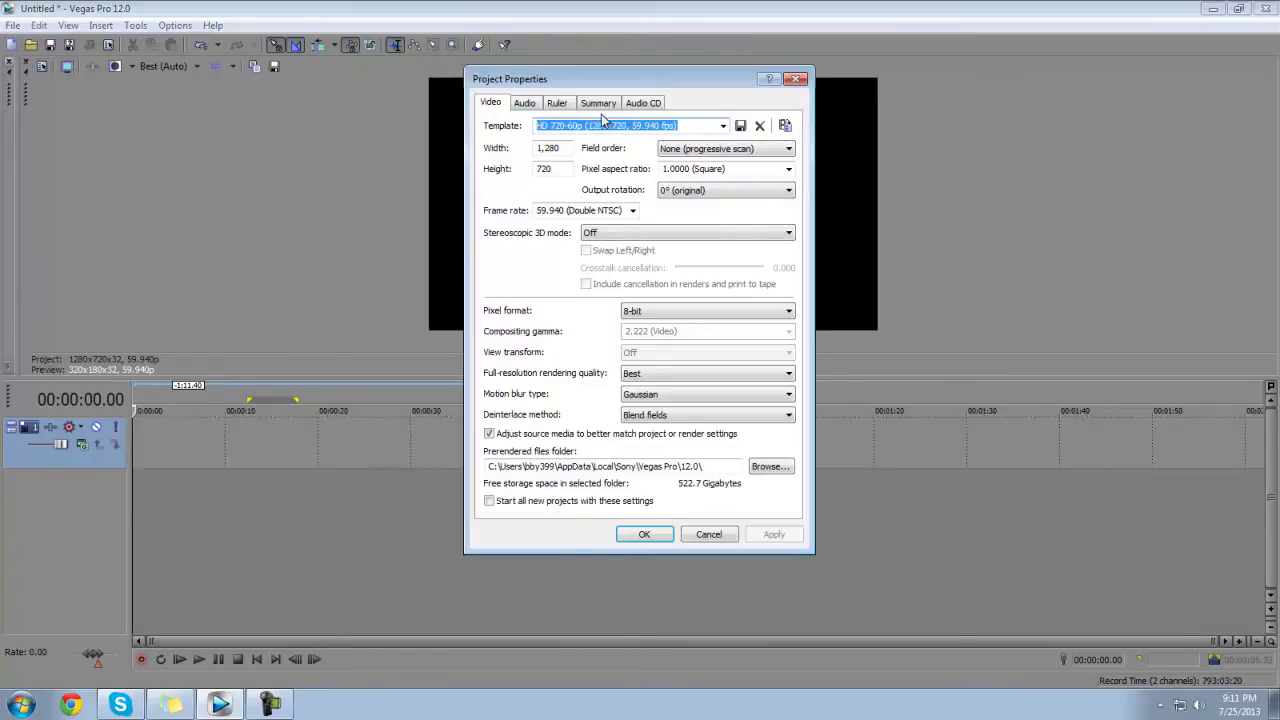
pyautogui.press('Tab')
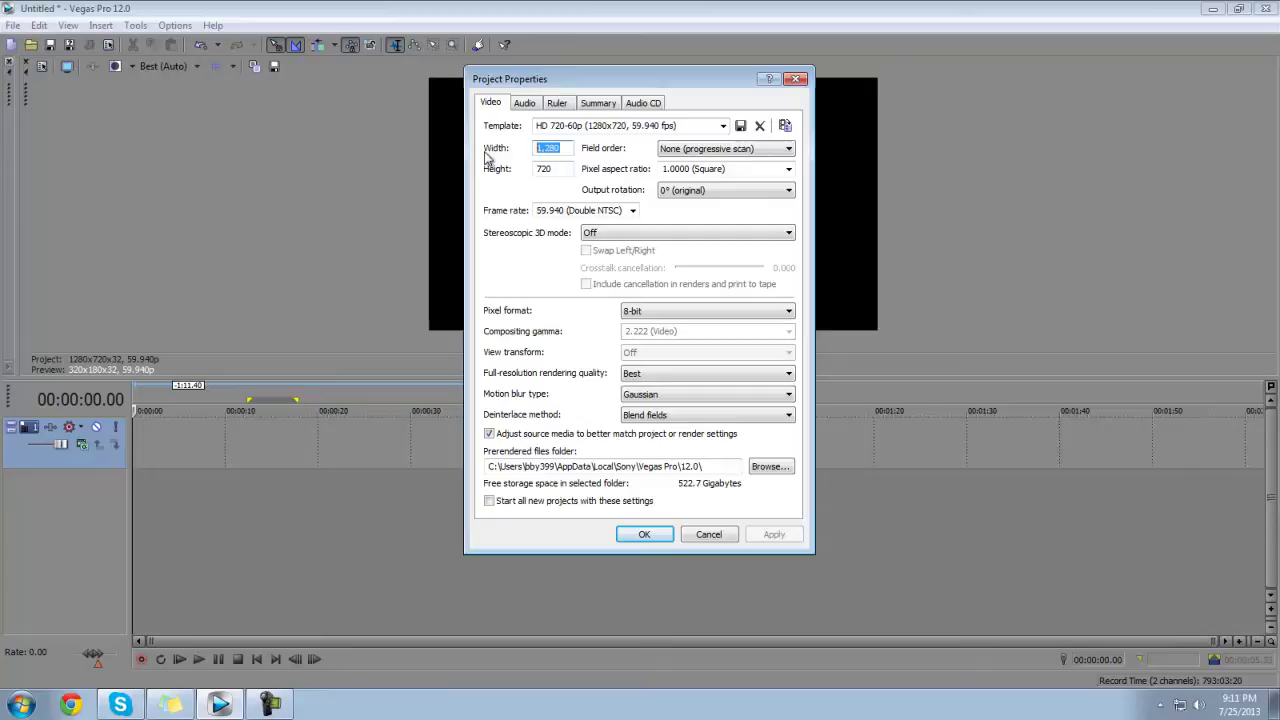
pyautogui.press('Tab')
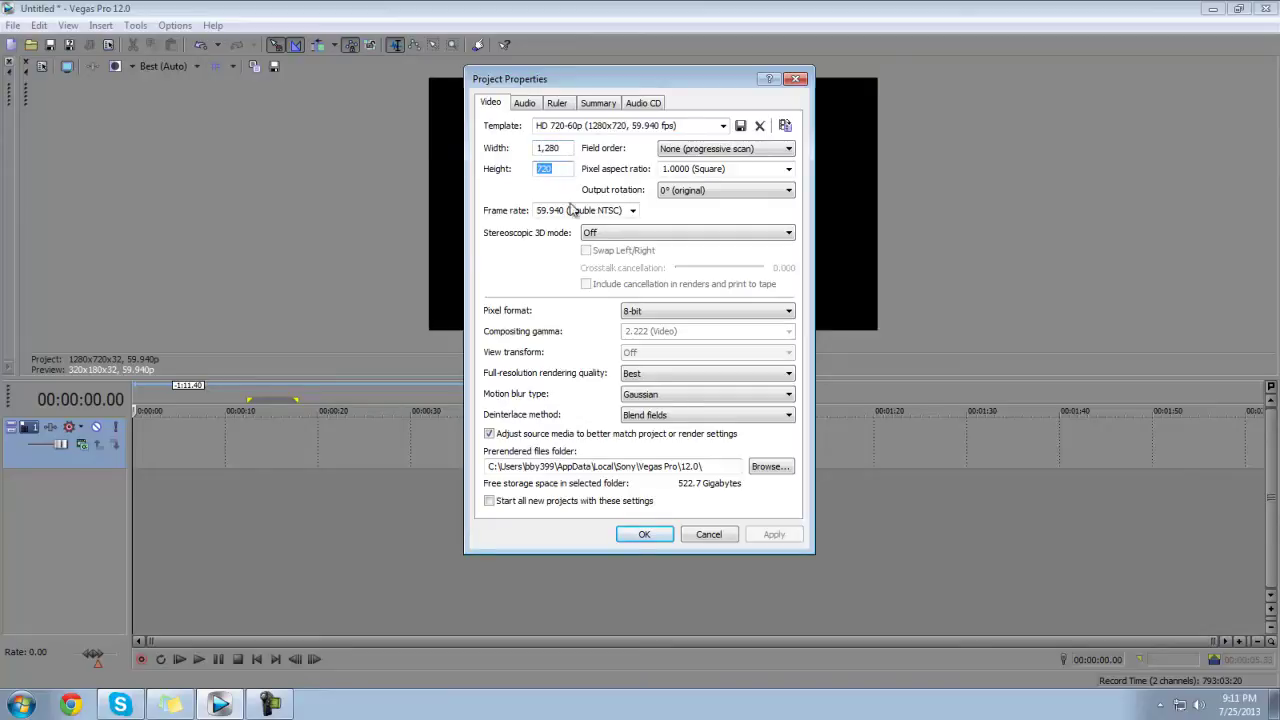
pyautogui.click(632, 210)
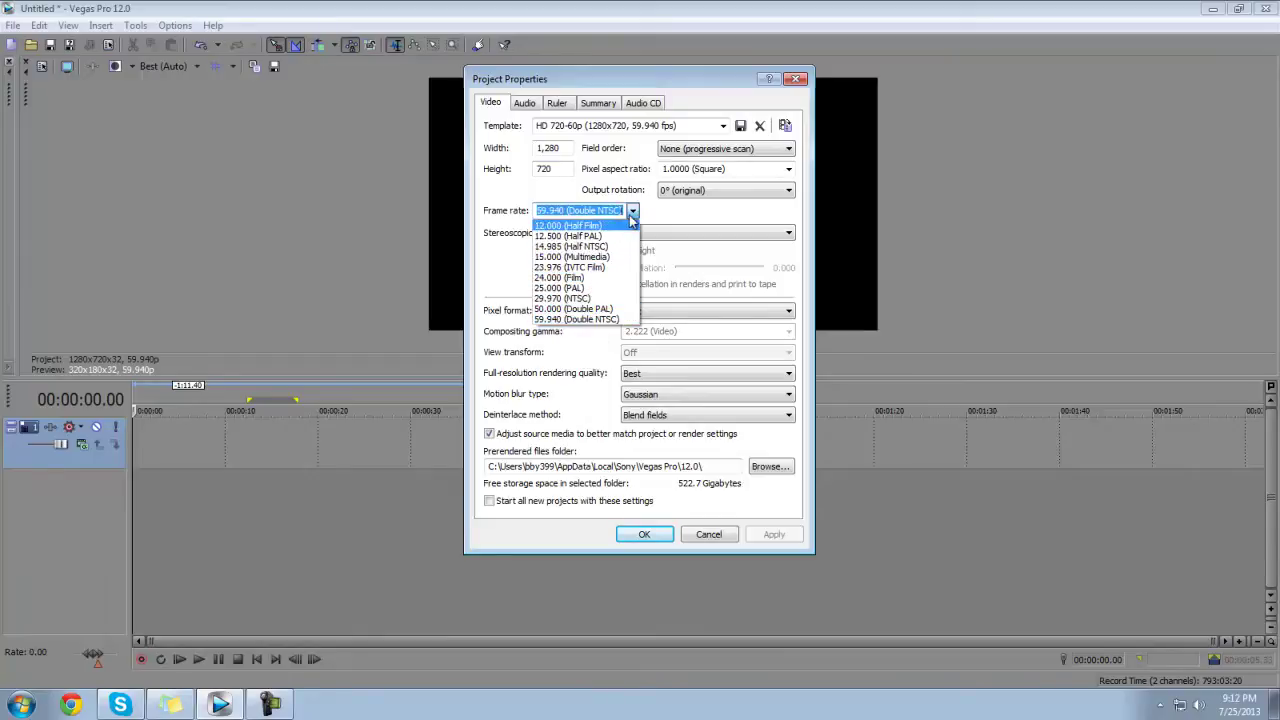
pyautogui.click(579, 300)
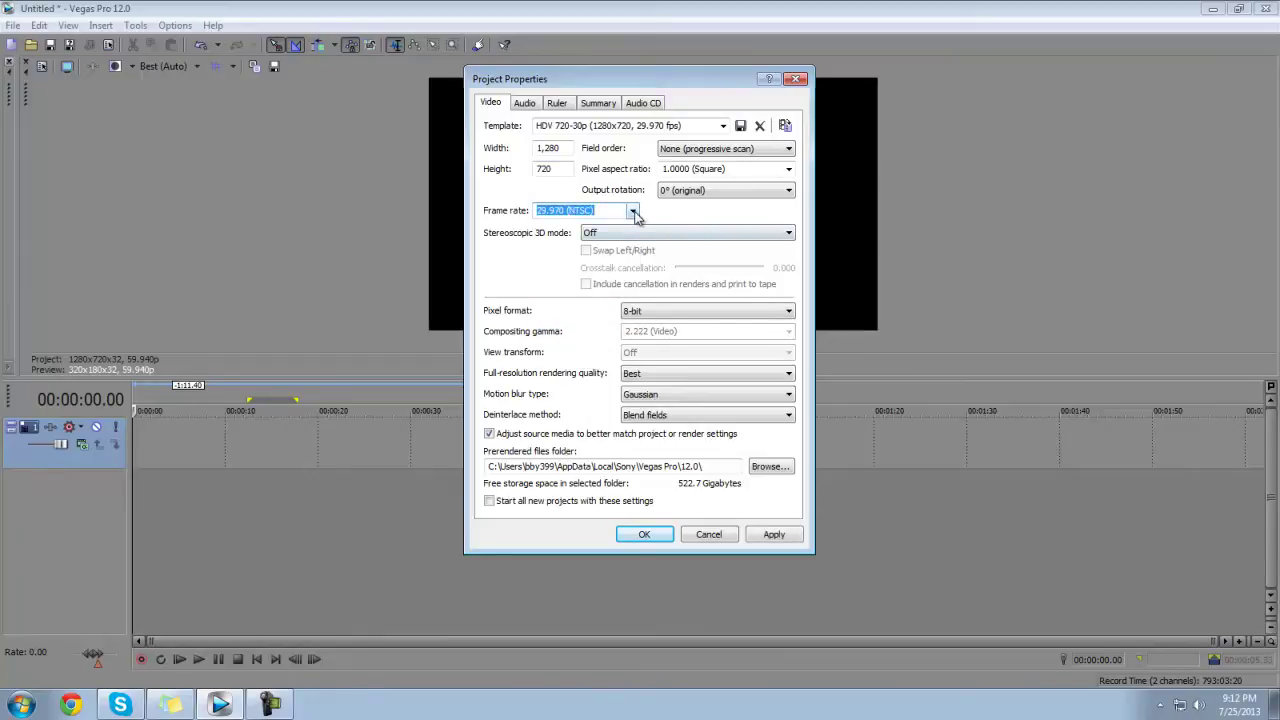
pyautogui.click(632, 211)
pyautogui.click(599, 320)
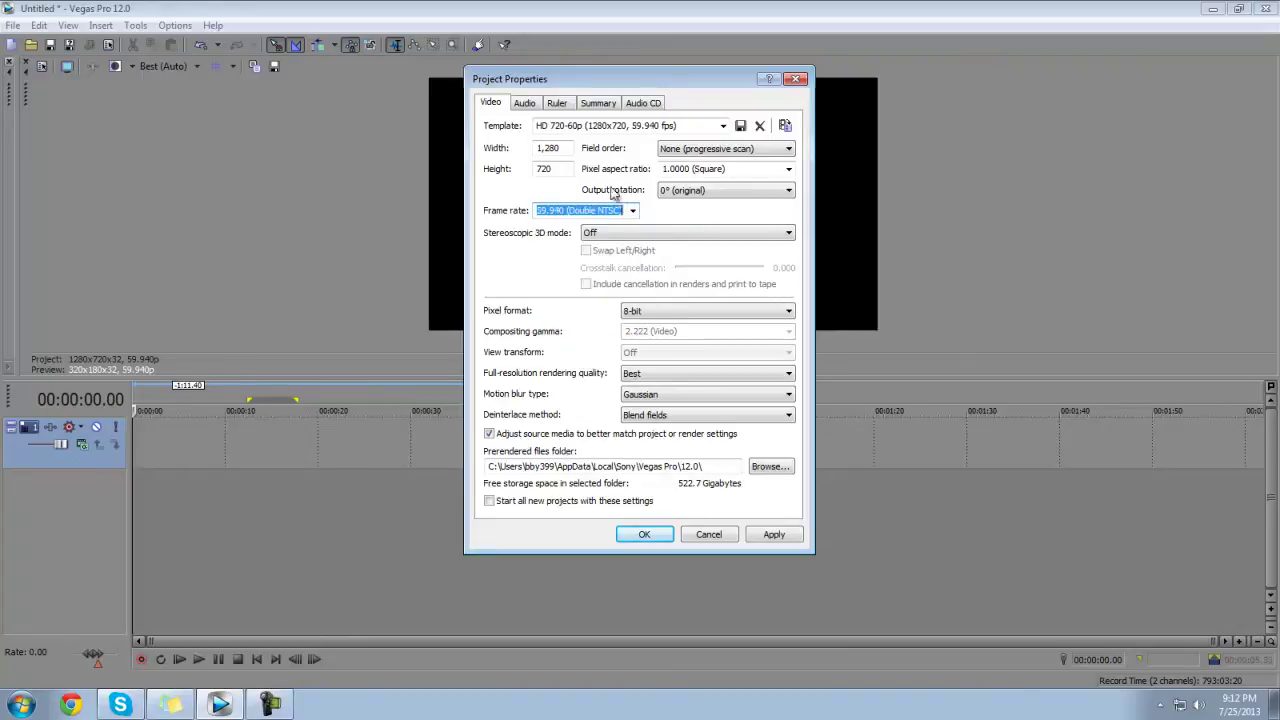
pyautogui.click(774, 534)
pyautogui.click(645, 535)
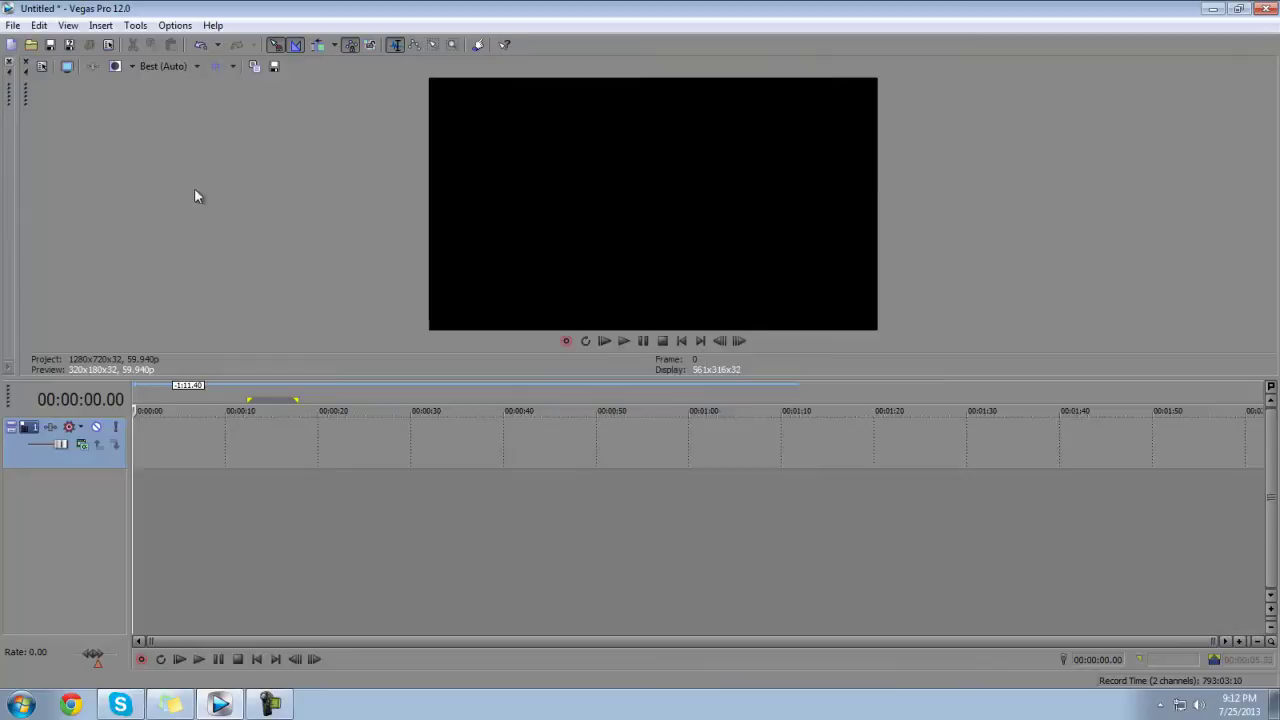
# - Re-import the 4 Man Feed Balista On Raid clip and park the cursor at 7.09 seconds
pyautogui.click(31, 44)
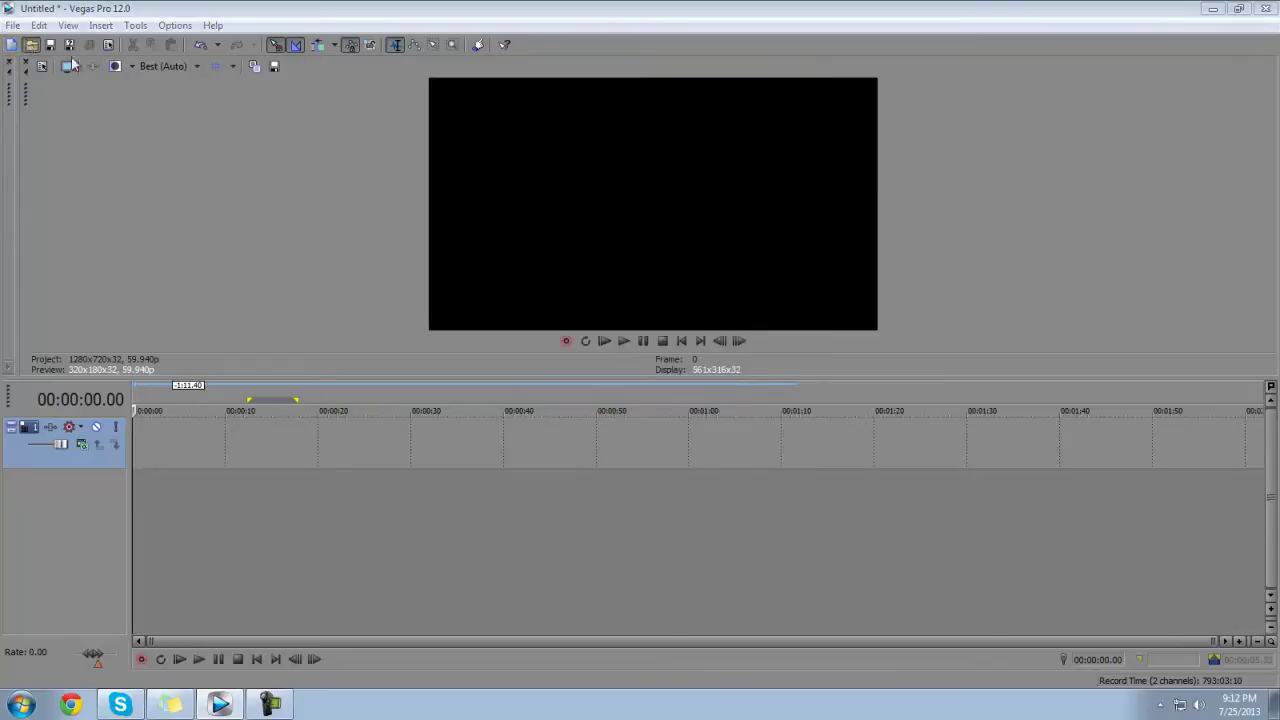
pyautogui.doubleClick(265, 190)
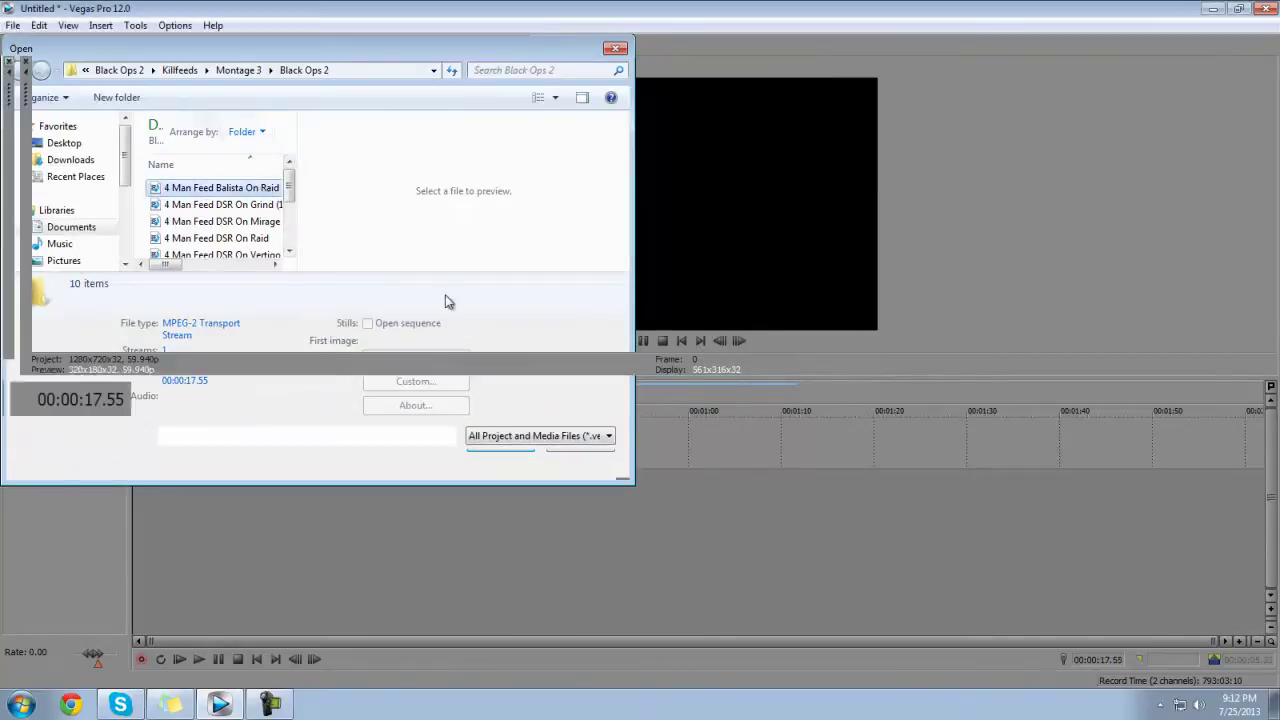
pyautogui.click(192, 490)
pyautogui.click(163, 490)
pyautogui.click(211, 488)
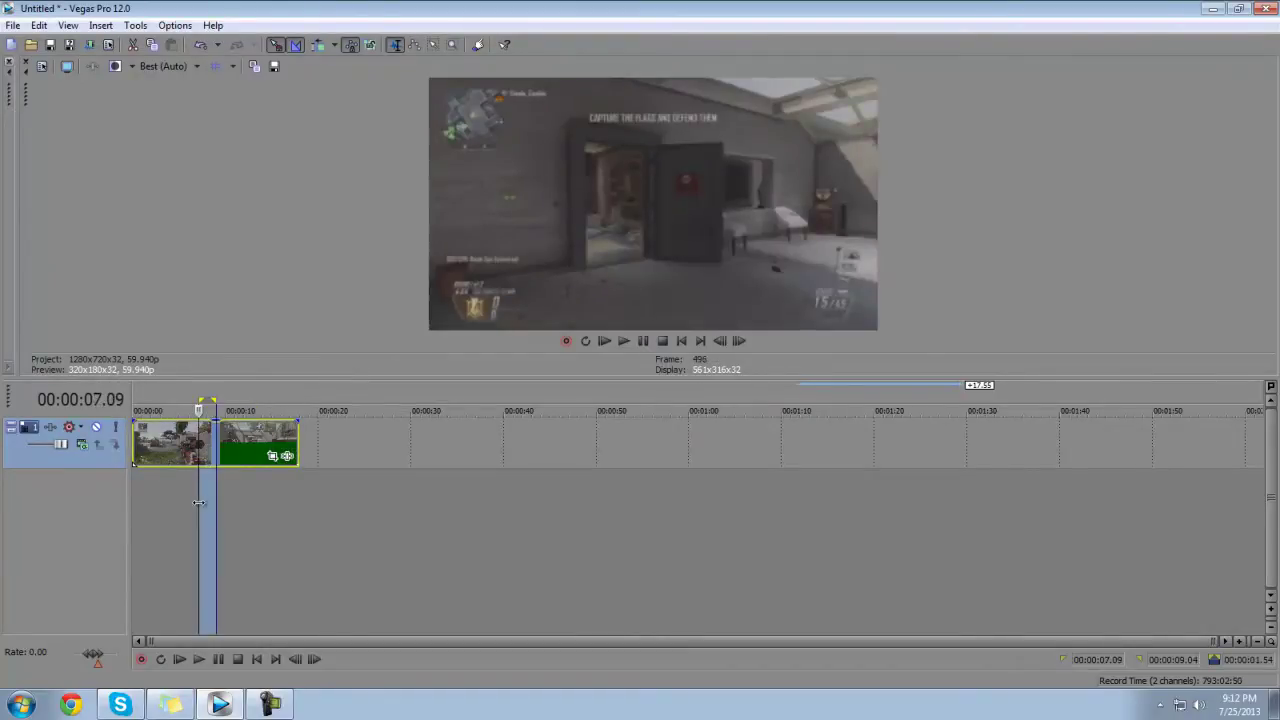
pyautogui.click(198, 510)
# - In the first event's Properties, enable Disable resample and clear Maintain aspect ratio
pyautogui.hotkey('ctrl', 'Home')
pyautogui.rightClick(205, 447)
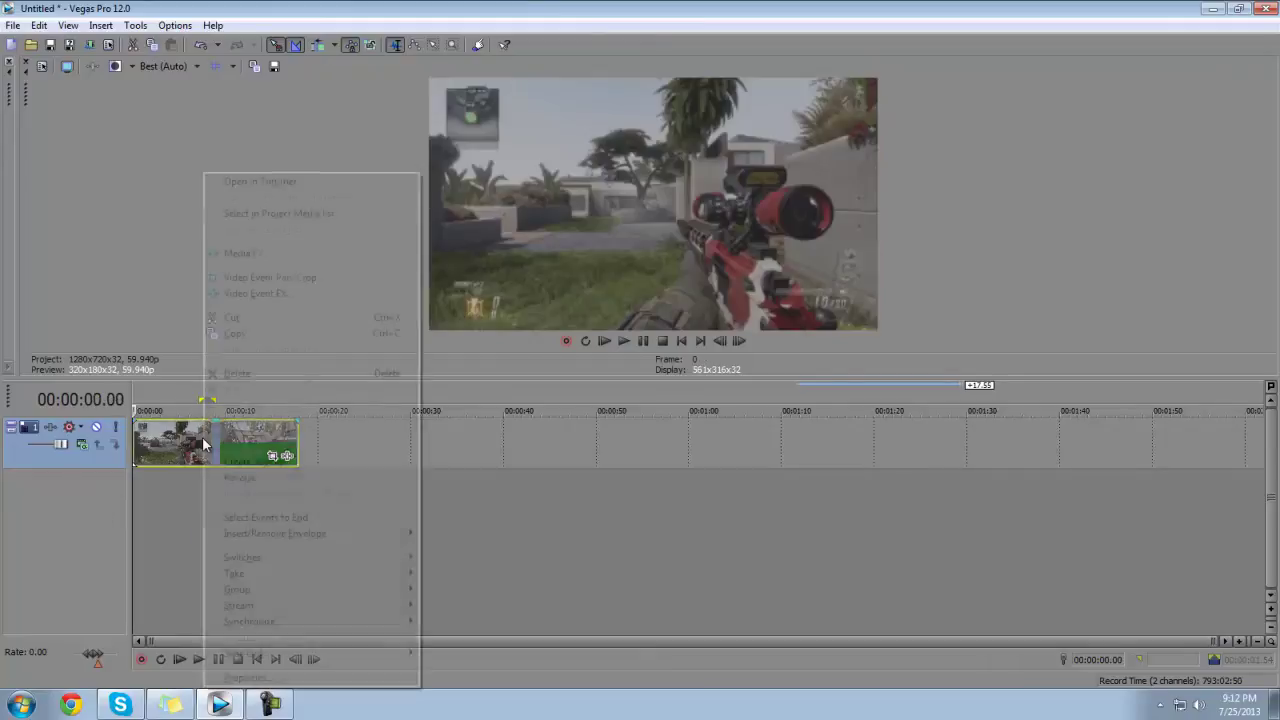
pyautogui.click(256, 672)
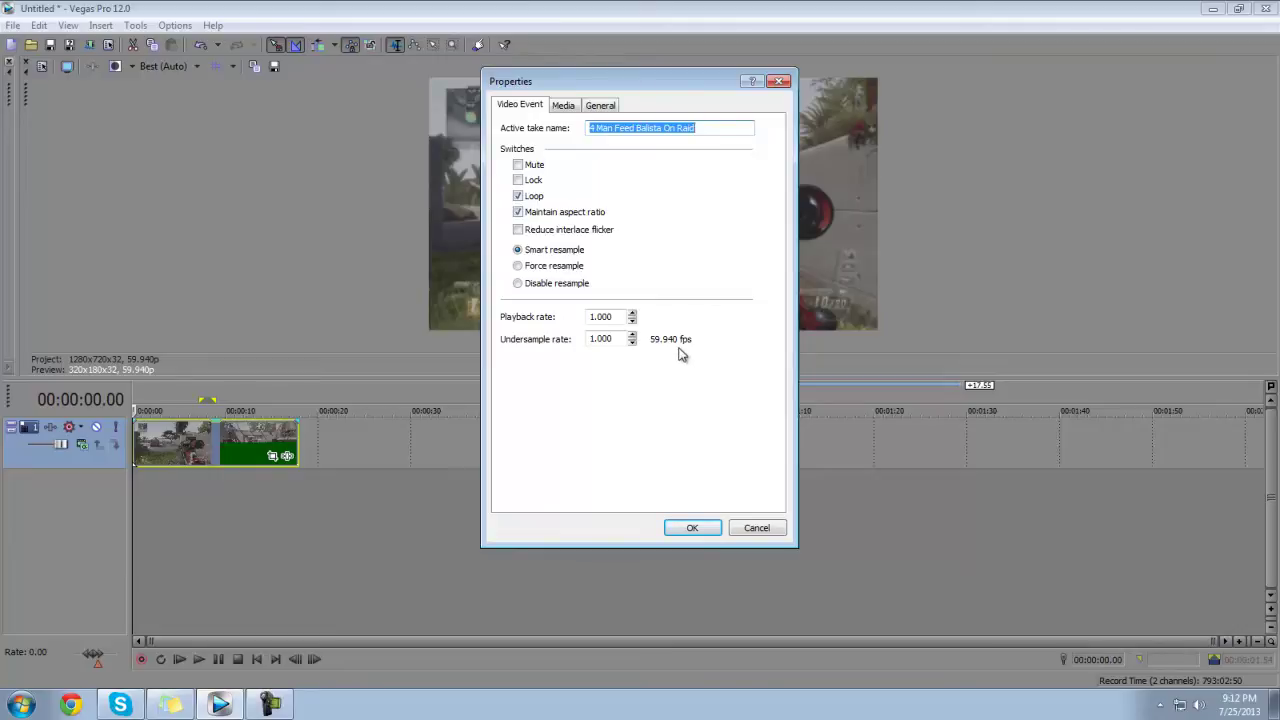
pyautogui.click(518, 283)
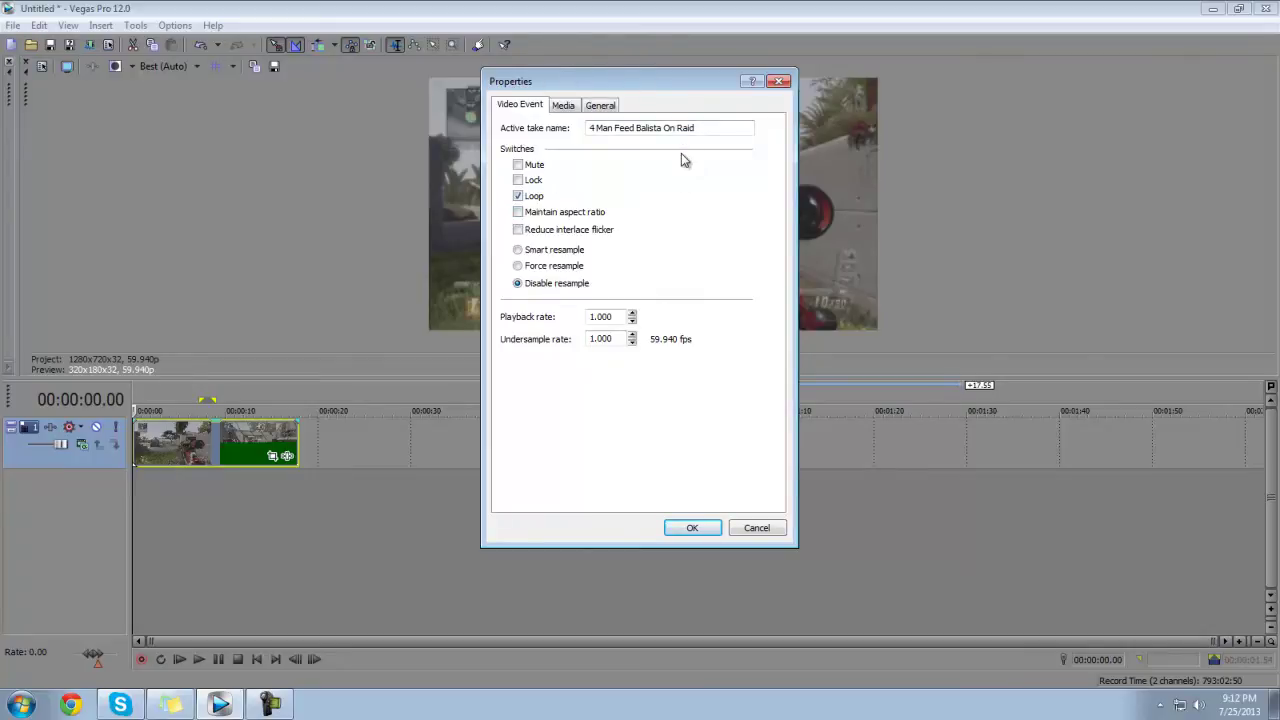
pyautogui.click(688, 527)
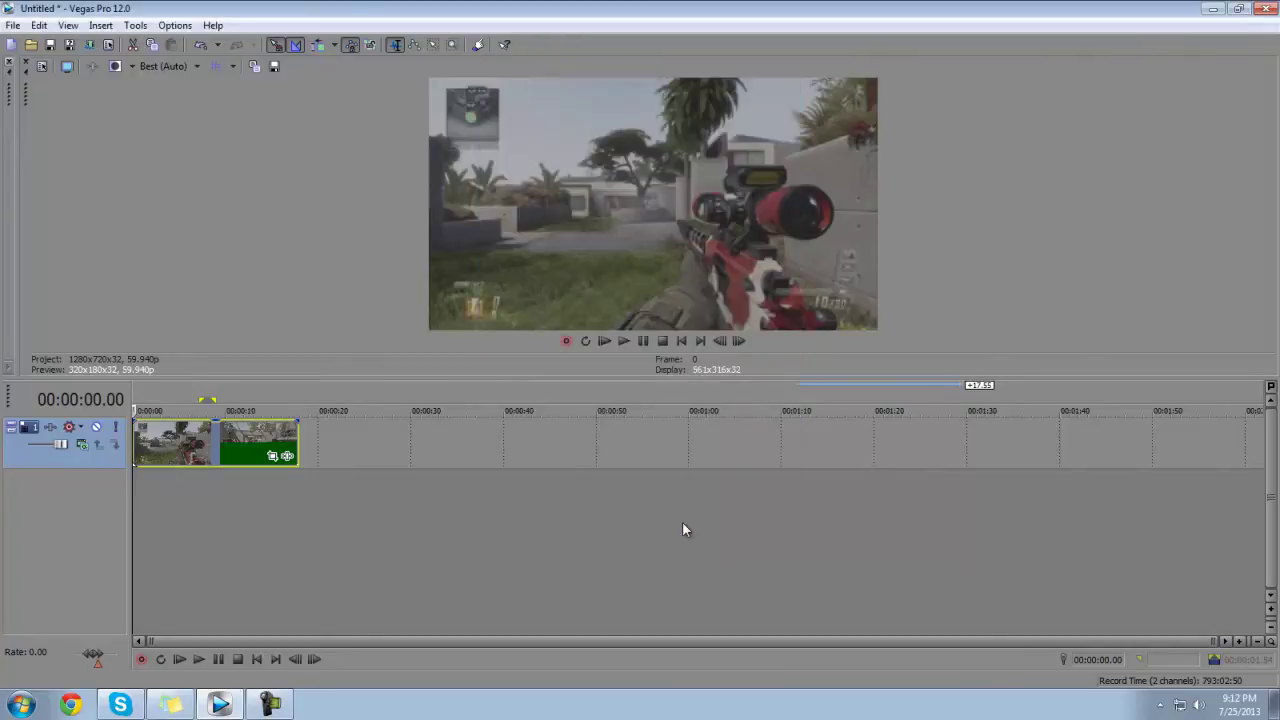
pyautogui.click(140, 527)
pyautogui.click(218, 525)
pyautogui.moveTo(218, 525); pyautogui.dragTo(194, 456)
pyautogui.rightClick(219, 445)
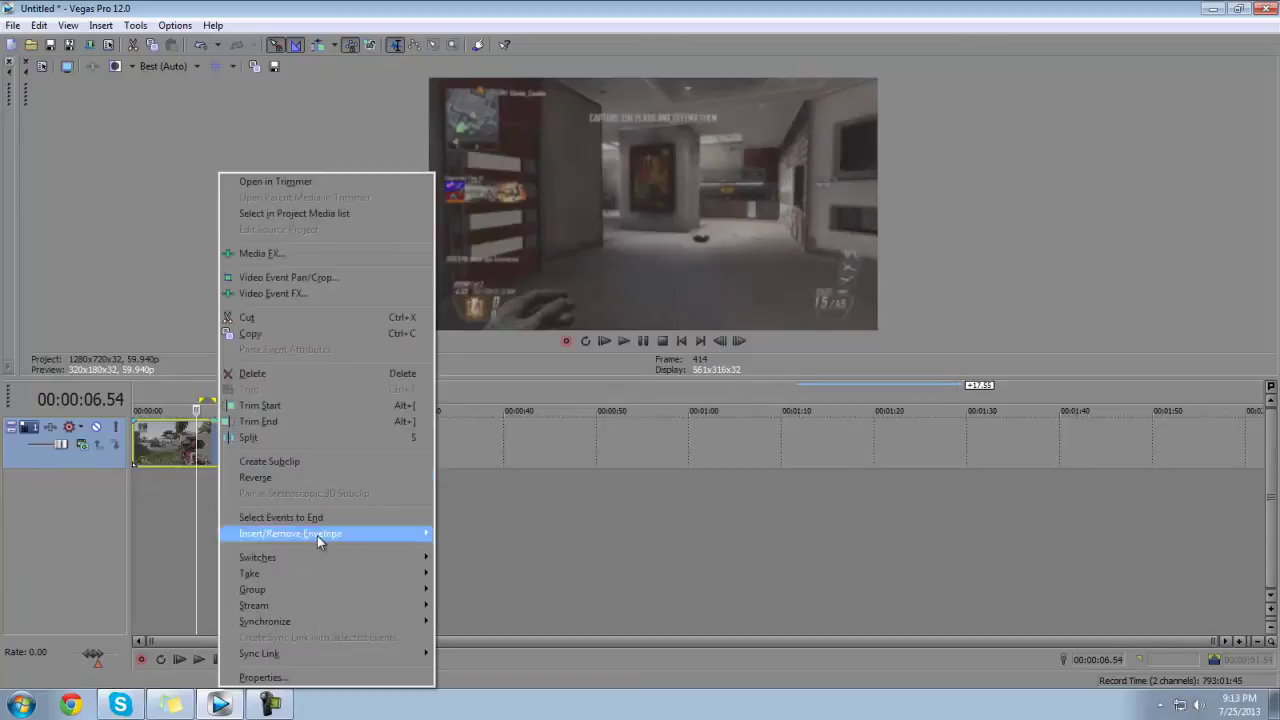
pyautogui.click(262, 677)
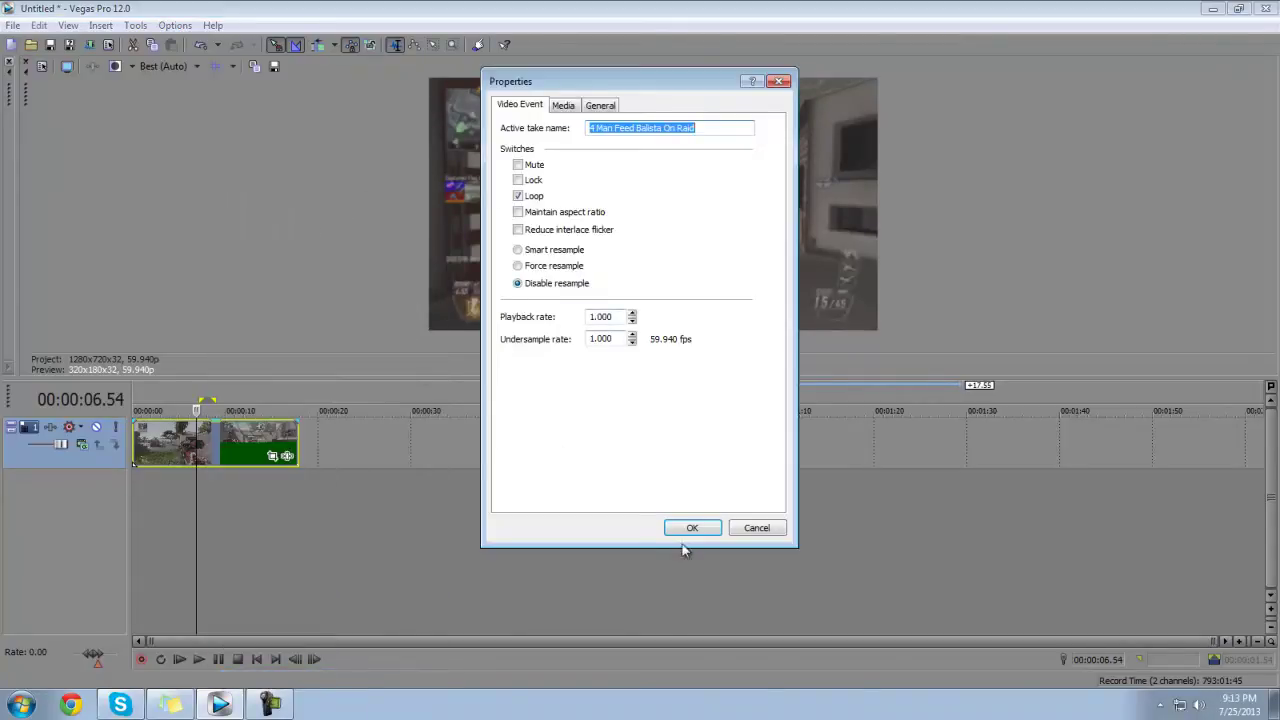
pyautogui.click(706, 529)
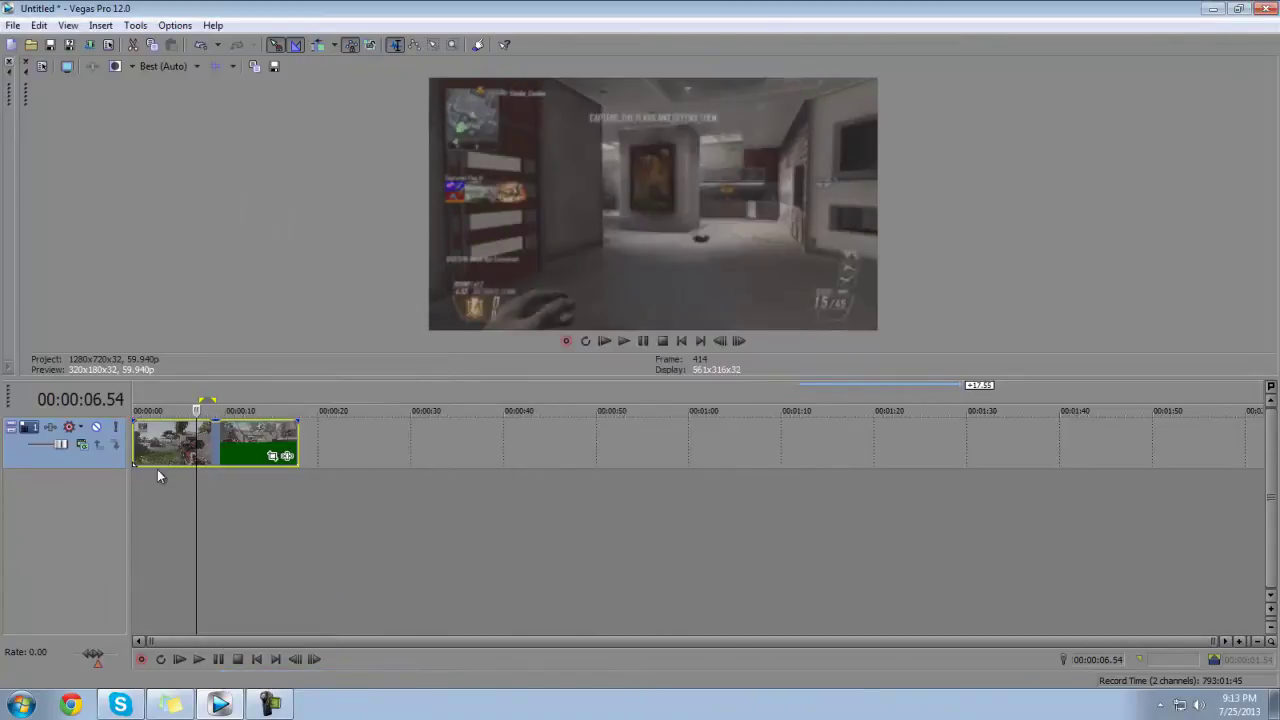
pyautogui.click(208, 500)
pyautogui.moveTo(204, 507); pyautogui.dragTo(214, 447)
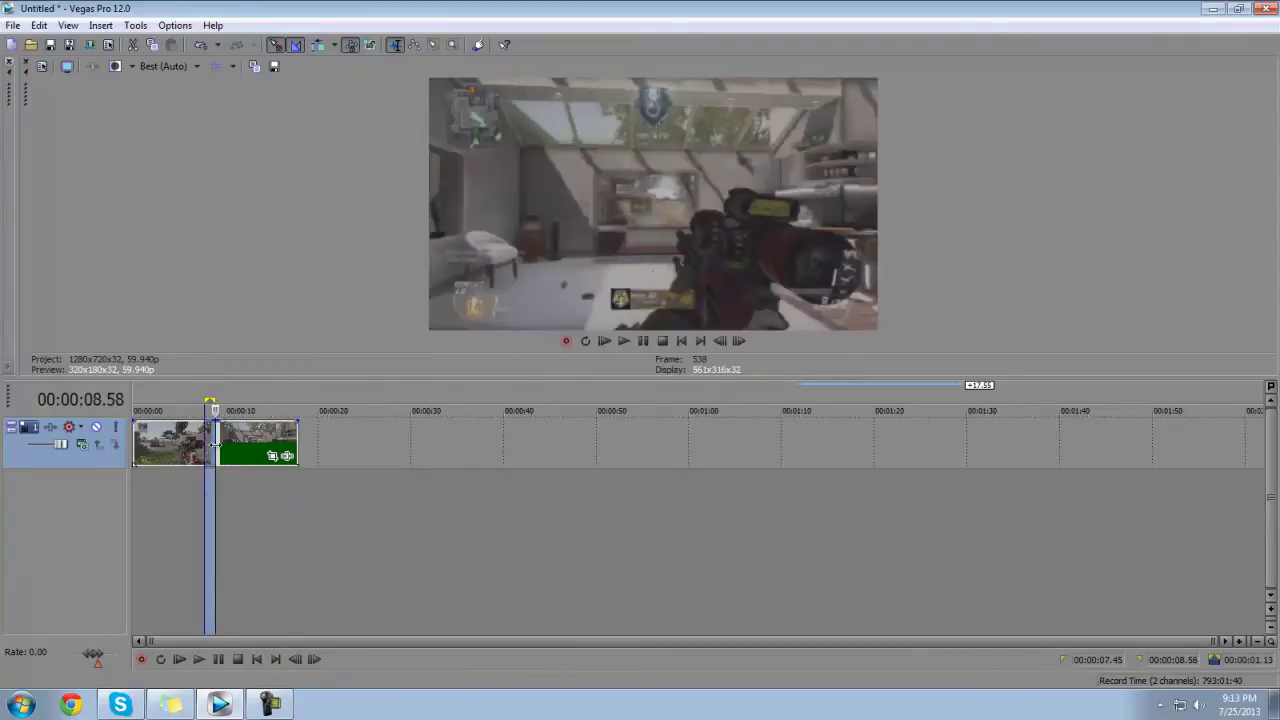
pyautogui.click(155, 498)
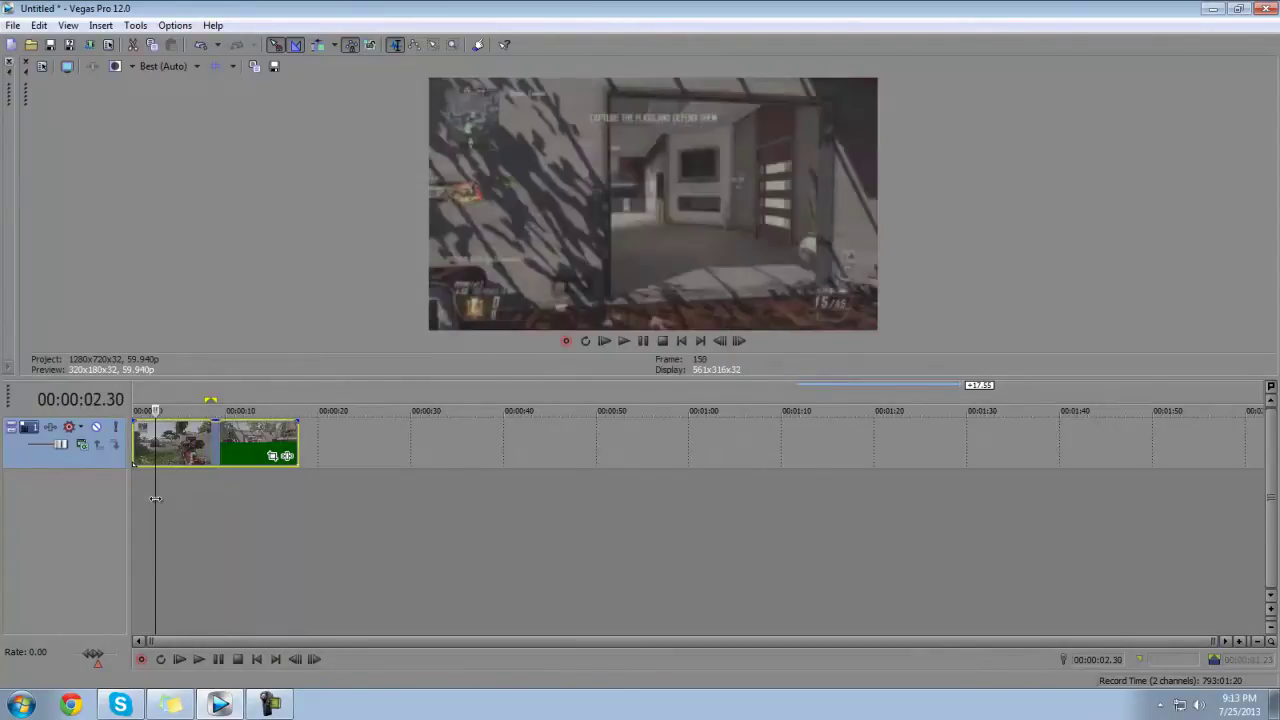
pyautogui.click(134, 499)
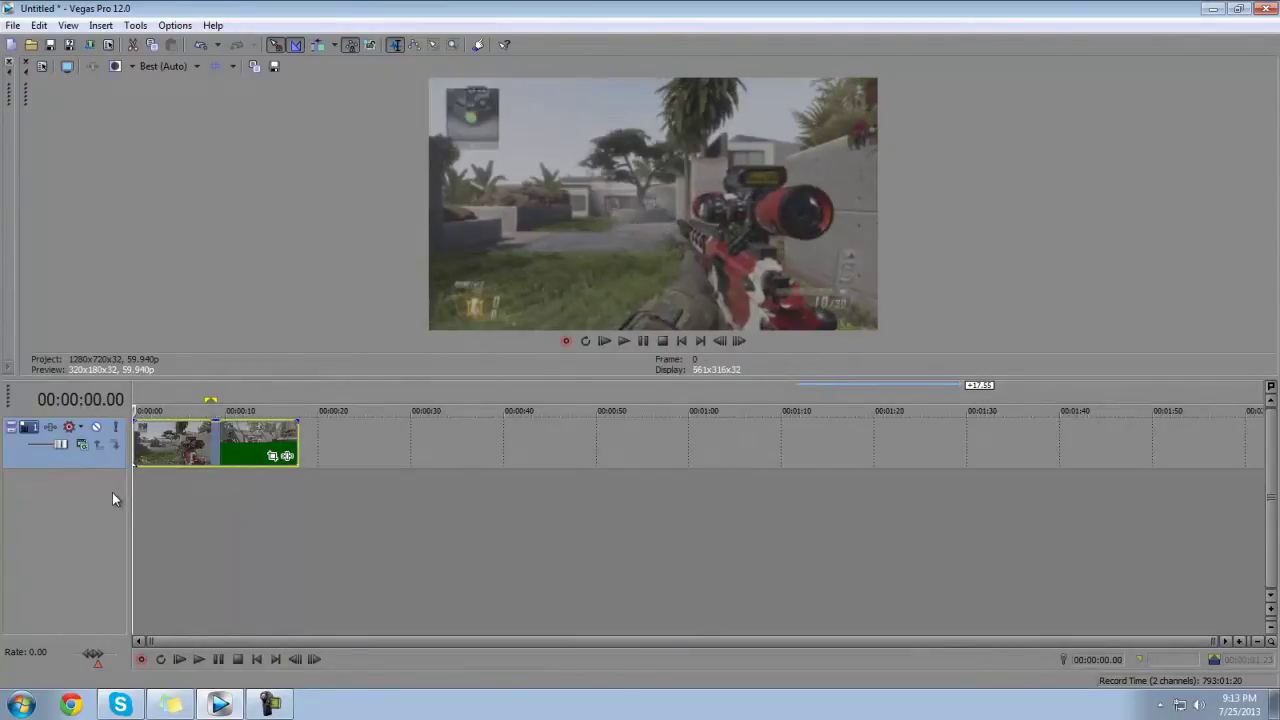
pyautogui.click(154, 504)
pyautogui.click(208, 512)
pyautogui.click(214, 514)
pyautogui.moveTo(214, 514); pyautogui.dragTo(269, 462)
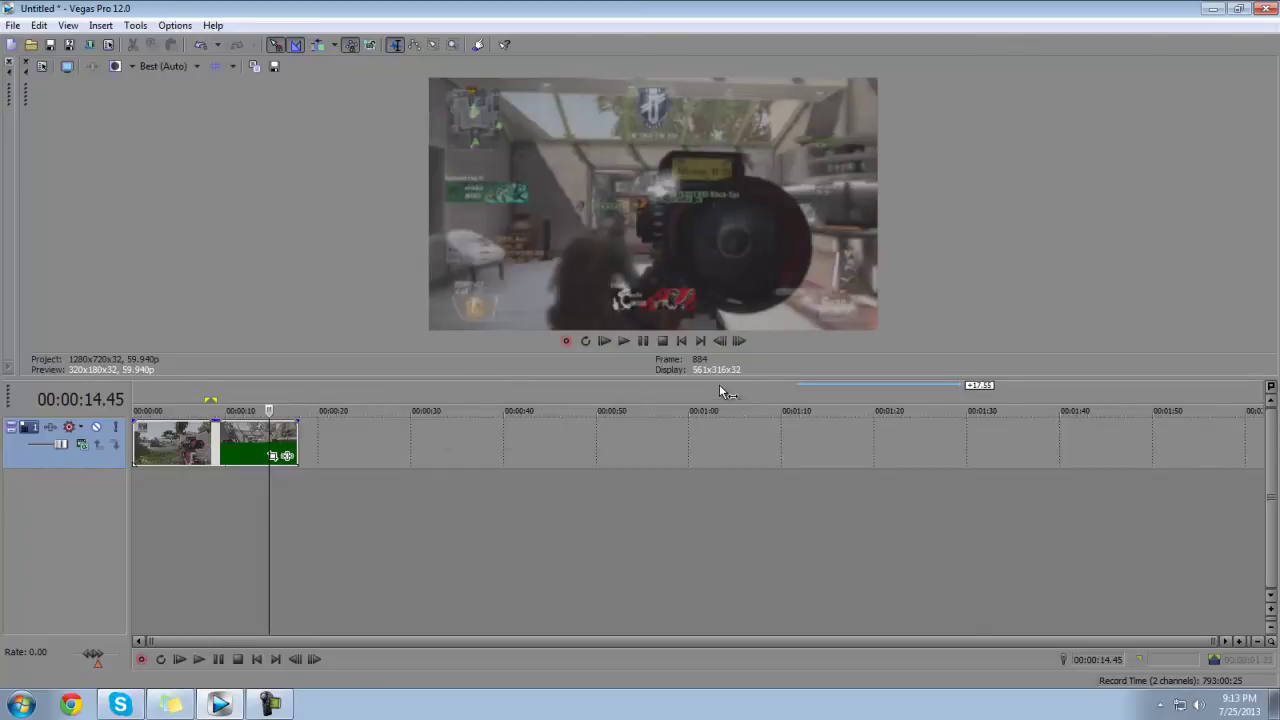
# - Step frame by frame to the kill-shot frame 885, around 00:00:14.46
pyautogui.press('Left')
pyautogui.press('Left')
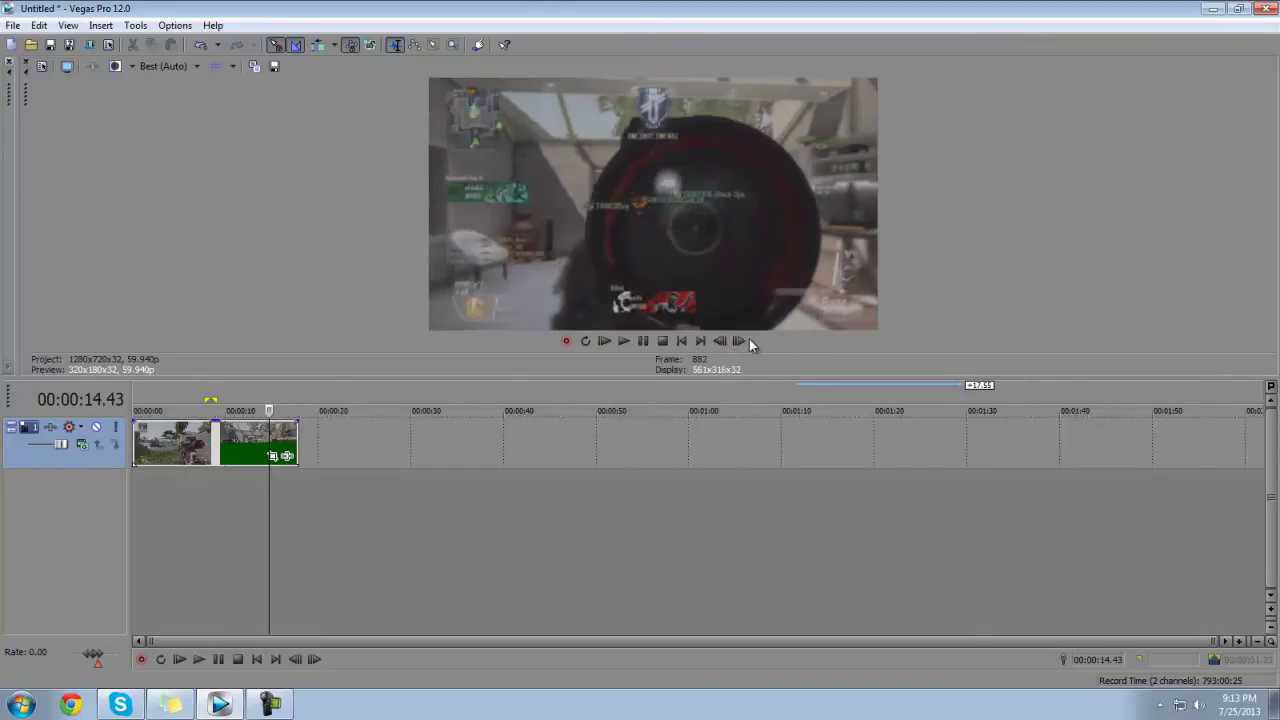
pyautogui.click(745, 342)
pyautogui.click(719, 342)
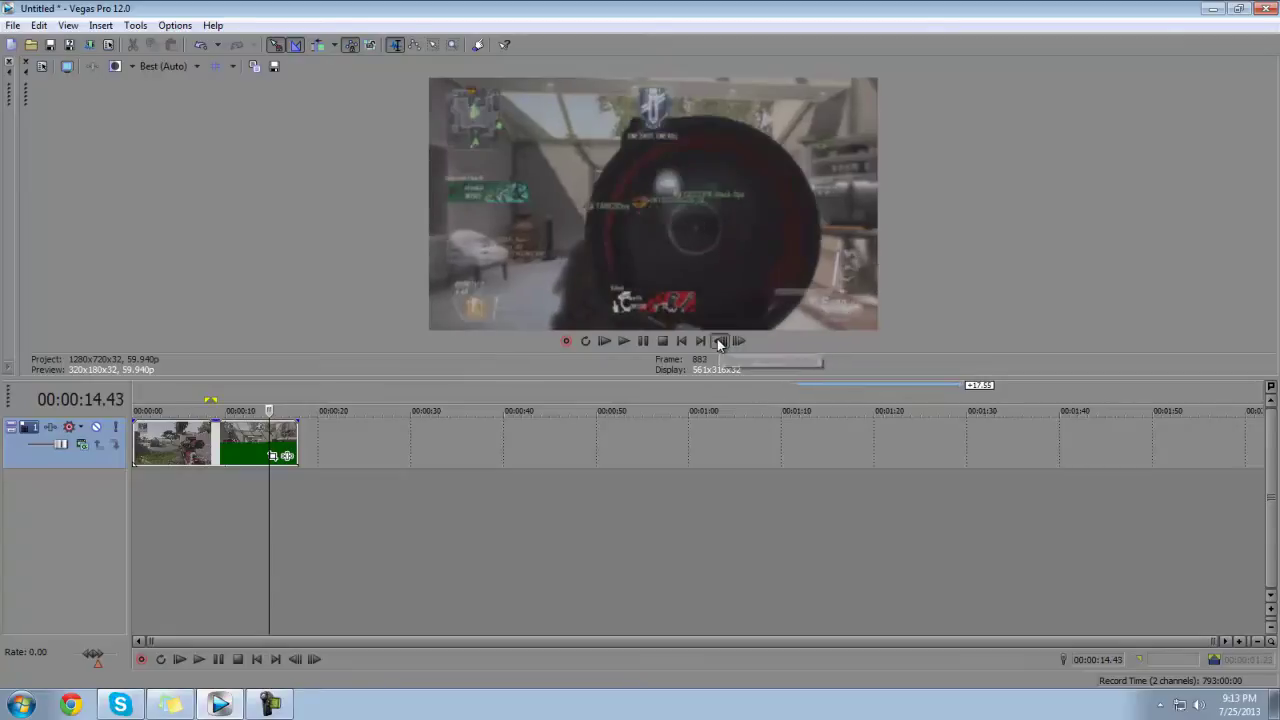
pyautogui.click(740, 342)
pyautogui.click(740, 342)
pyautogui.click(743, 344)
pyautogui.click(726, 344)
pyautogui.click(726, 344)
pyautogui.click(726, 344)
pyautogui.click(726, 344)
pyautogui.click(740, 341)
pyautogui.click(743, 344)
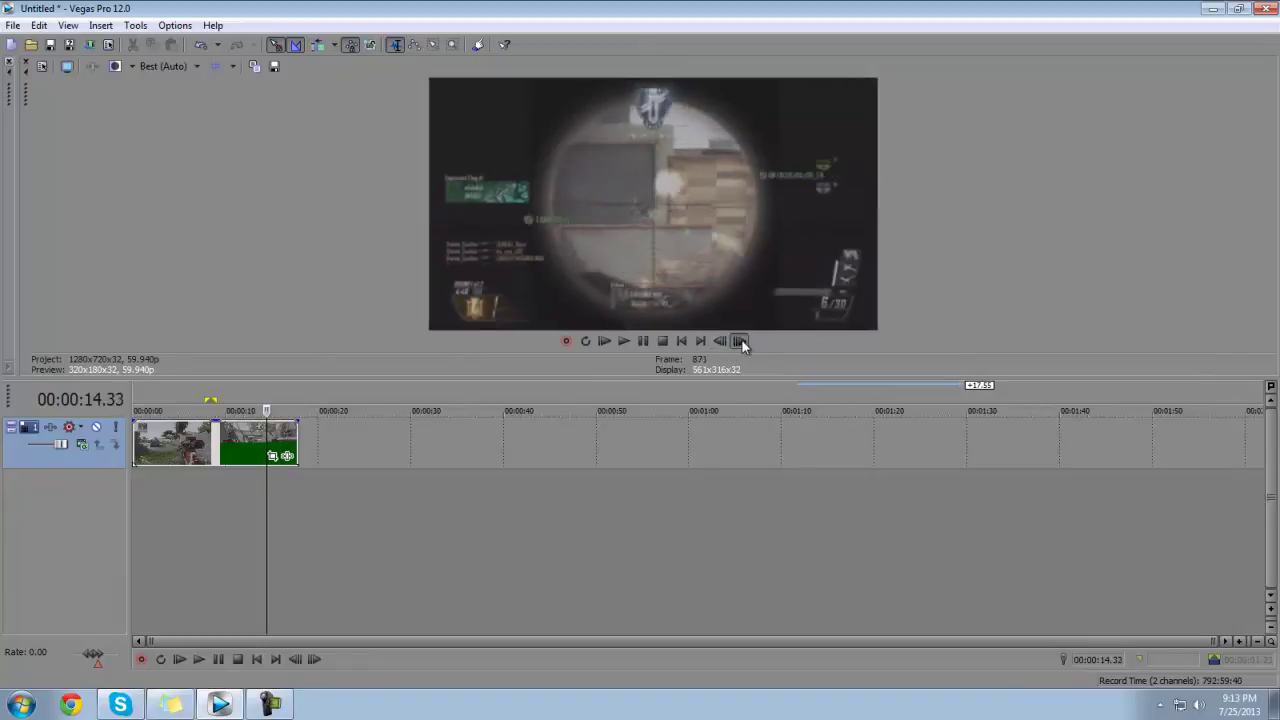
pyautogui.click(741, 342)
pyautogui.click(741, 342)
pyautogui.click(741, 342)
pyautogui.click(741, 342)
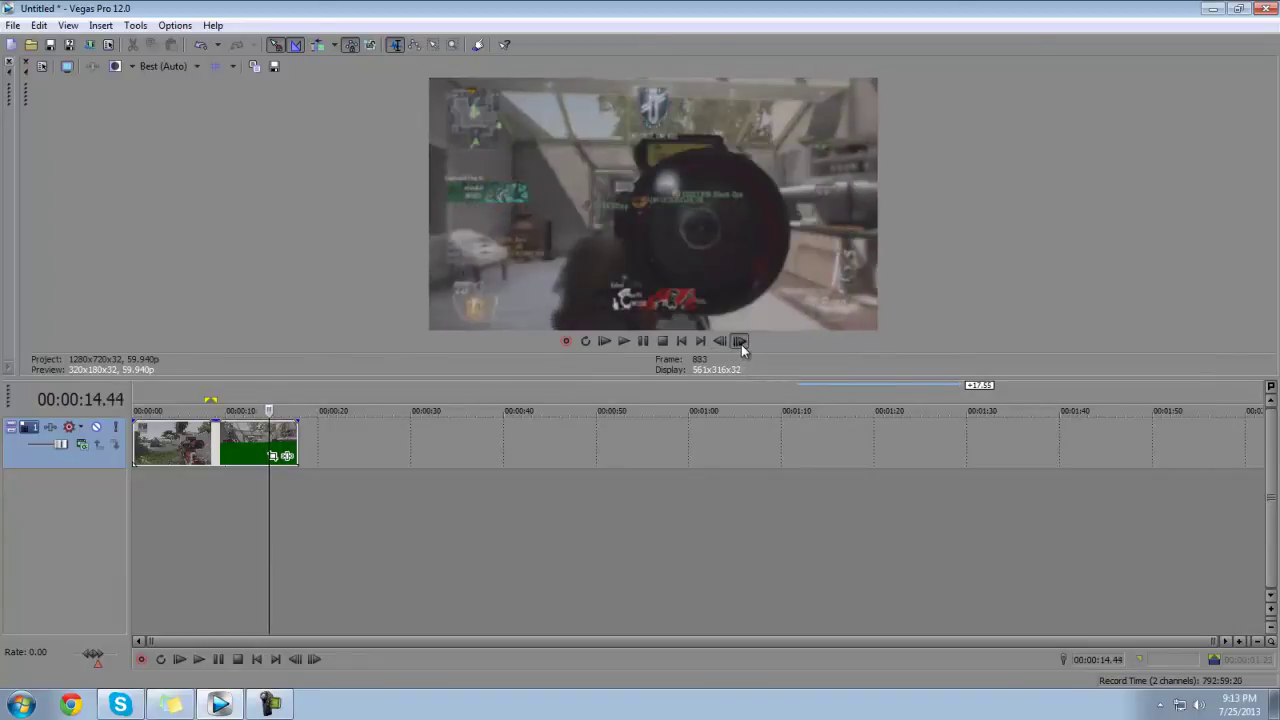
pyautogui.click(741, 342)
pyautogui.click(741, 342)
pyautogui.click(741, 342)
pyautogui.click(741, 342)
pyautogui.click(741, 342)
pyautogui.click(738, 343)
pyautogui.click(738, 343)
pyautogui.click(721, 342)
pyautogui.click(721, 342)
pyautogui.click(721, 342)
pyautogui.click(721, 342)
pyautogui.click(721, 342)
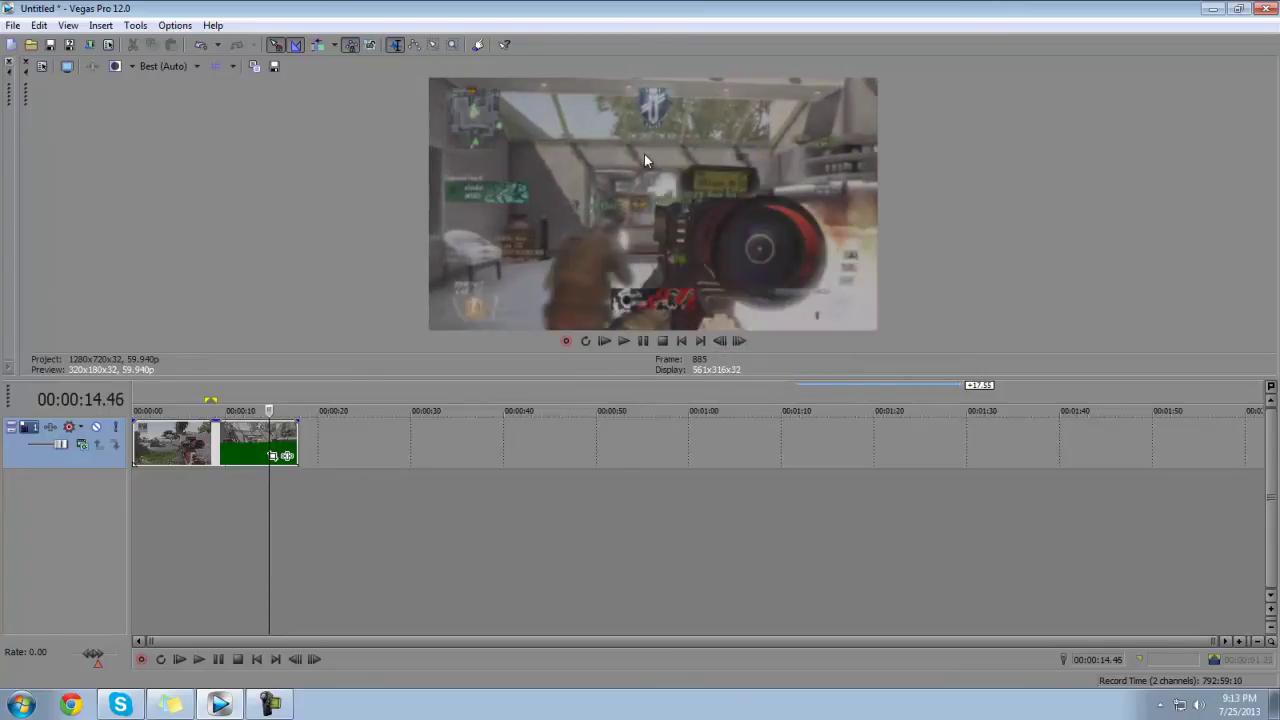
# - Split the second event at the kill-shot frame, leaving three events
pyautogui.press('s')
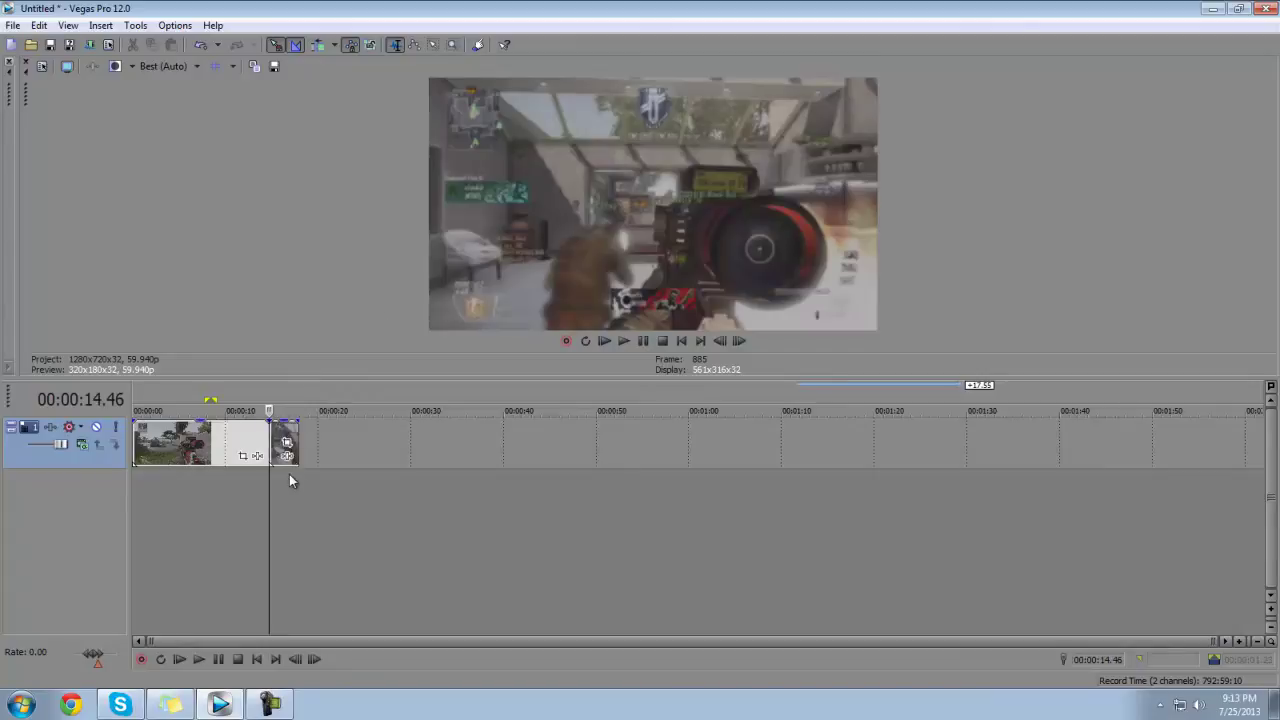
pyautogui.click(283, 496)
pyautogui.click(266, 500)
pyautogui.click(290, 491)
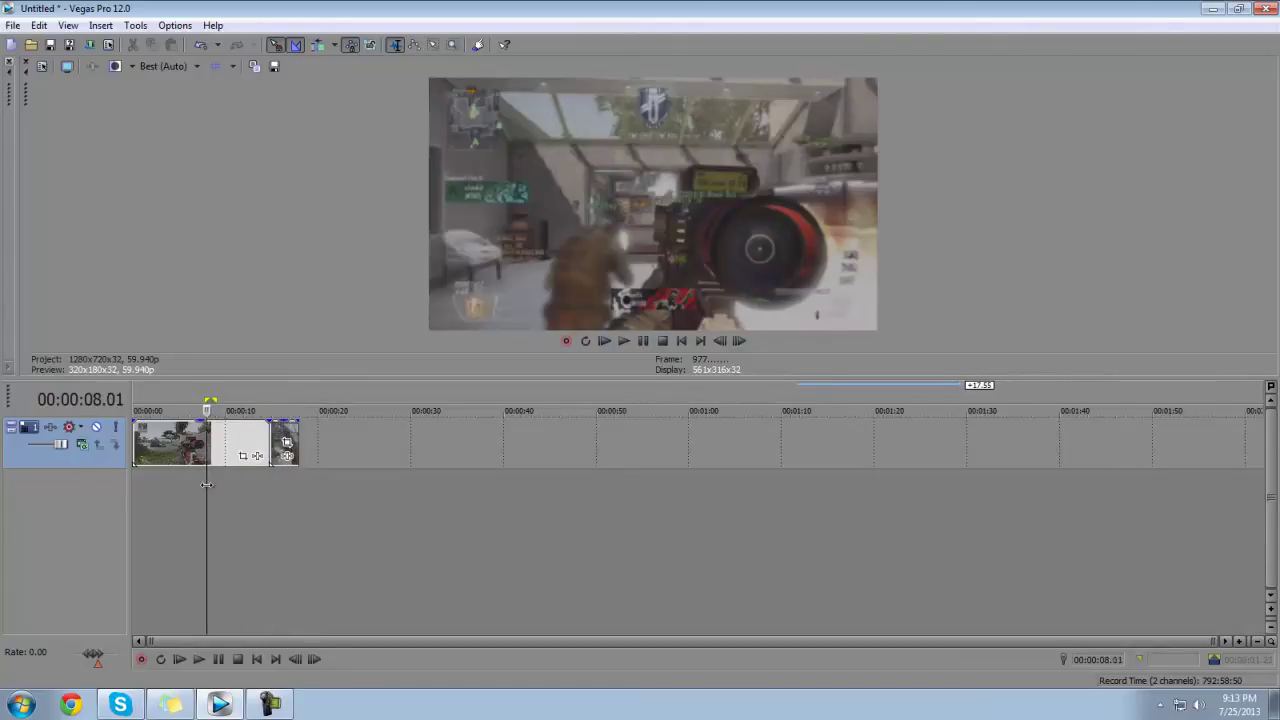